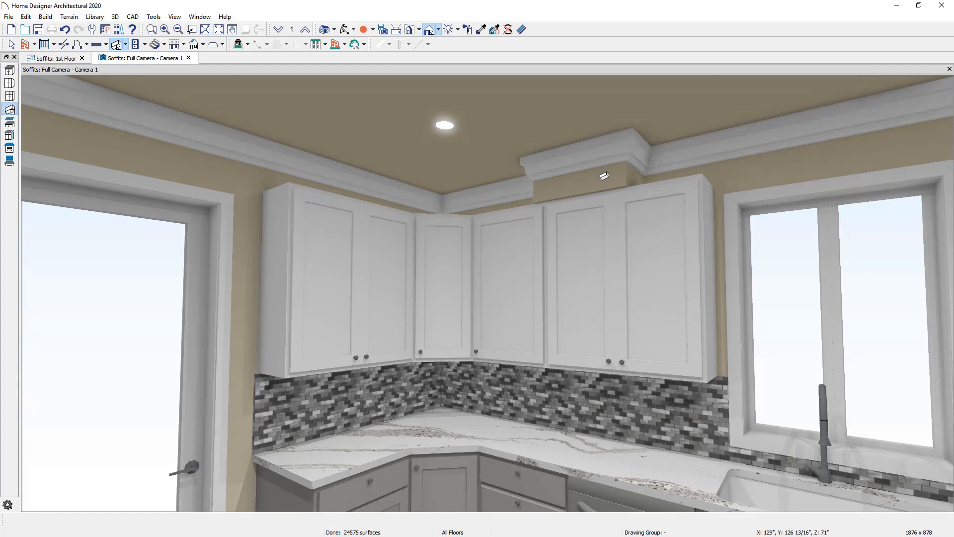
- Extend the soffit above the wall cabinets beside the window so it reaches the end of the cabinet run
left_click(603, 175)
left_click_drag(625, 161, 691, 160)
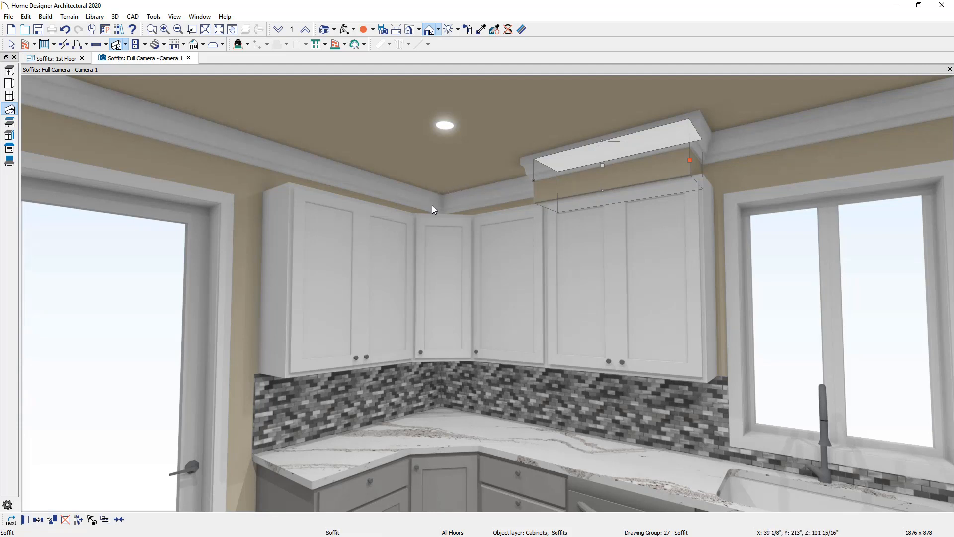
- In the 1st Floor plan, place a corner soffit over the corner wall cabinet and select it
left_click(57, 60)
left_click(126, 45)
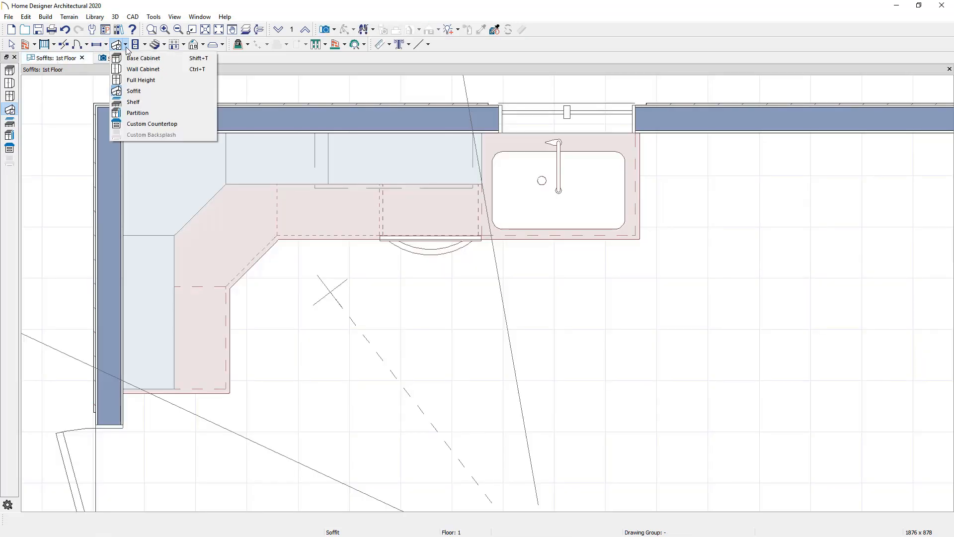
left_click(134, 91)
left_click(148, 147)
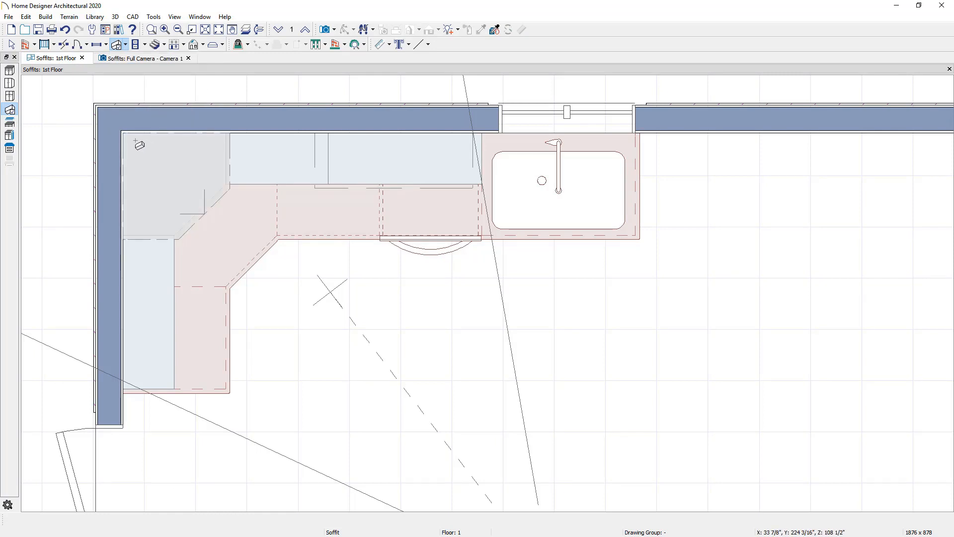
left_click(136, 141)
key("space")
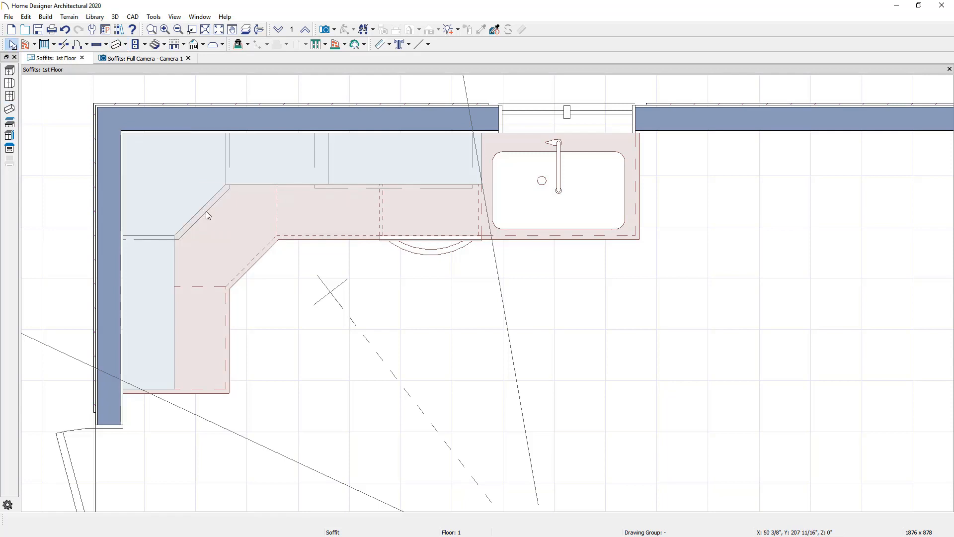
left_click(206, 212)
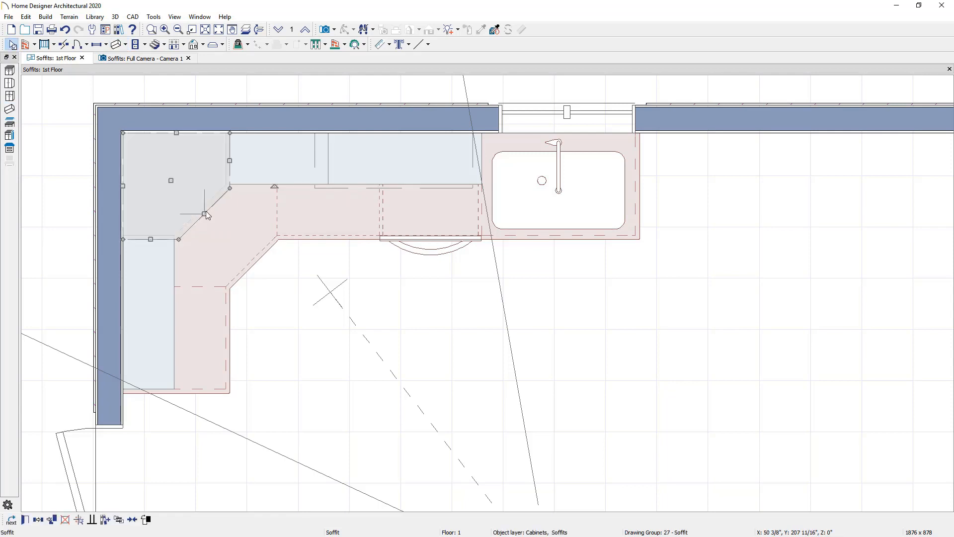
- Stretch the back-wall soffit to meet the corner soffit on one end and the end of the wall cabinets on the other
left_click(321, 156)
left_click_drag(316, 156, 228, 153)
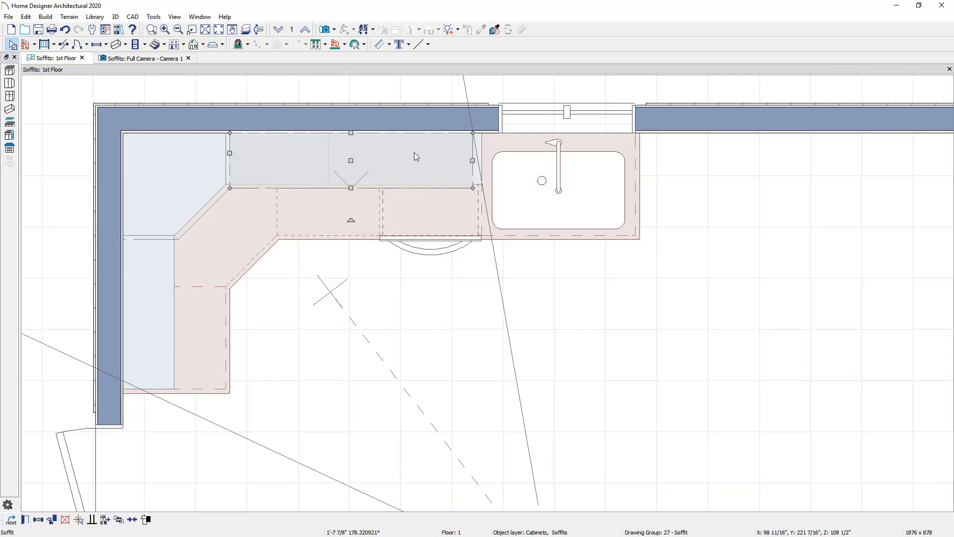
left_click_drag(472, 160, 480, 160)
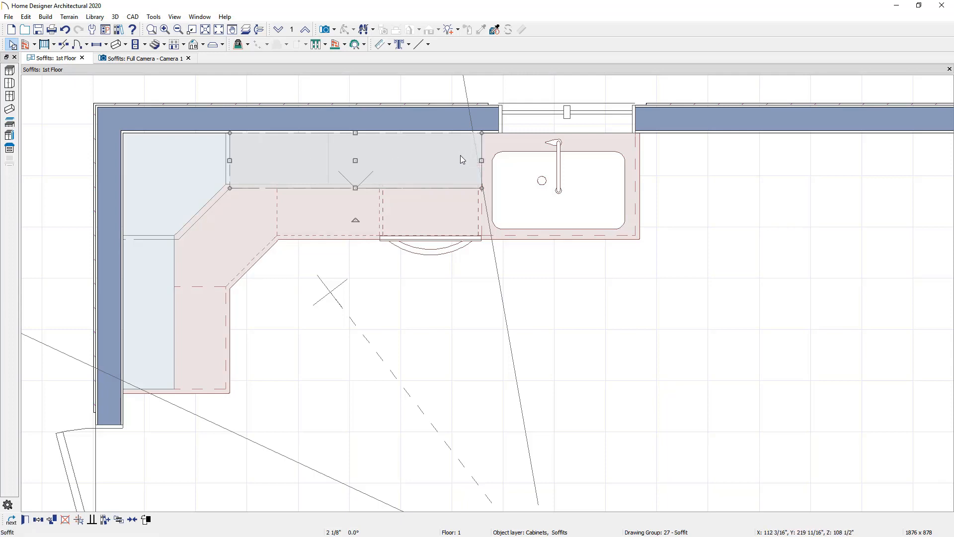
- Place a soffit over the side-wall cabinets against the corner soffit and lengthen it to the end of those cabinets
left_click(118, 45)
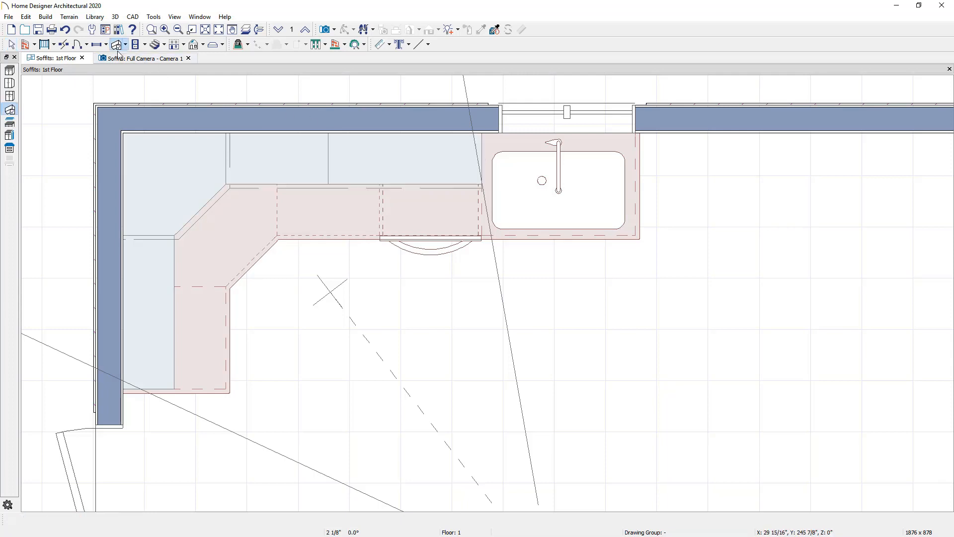
left_click(150, 271)
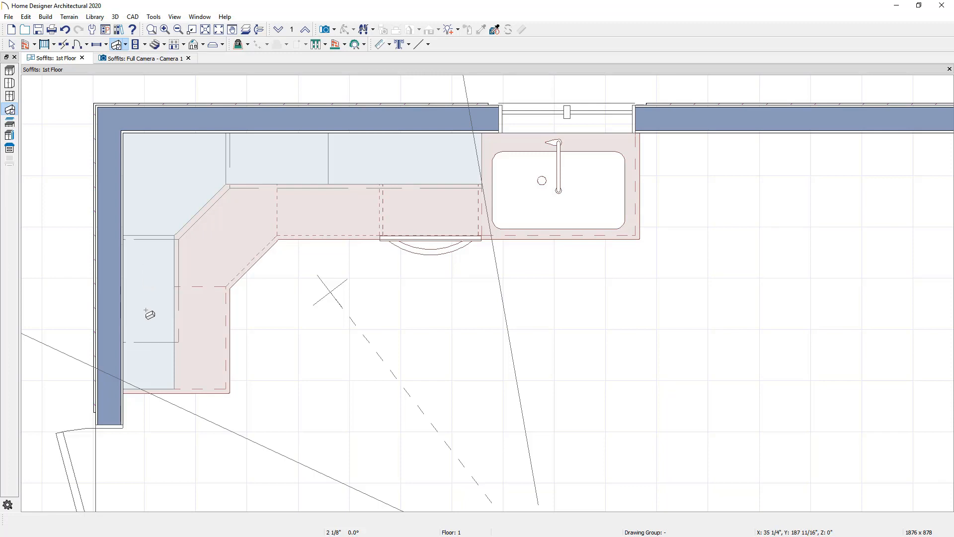
left_click(164, 347)
left_click(164, 347)
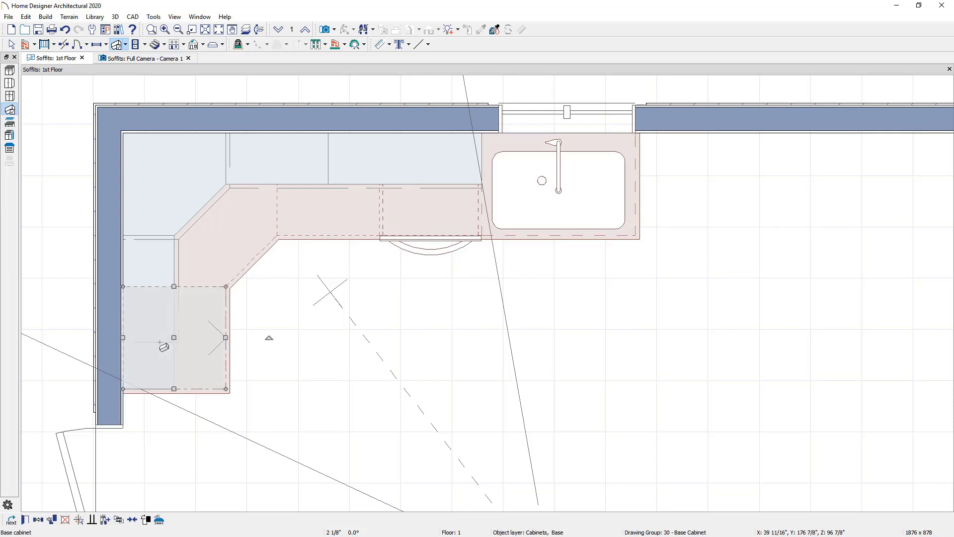
left_click_drag(159, 342, 161, 388)
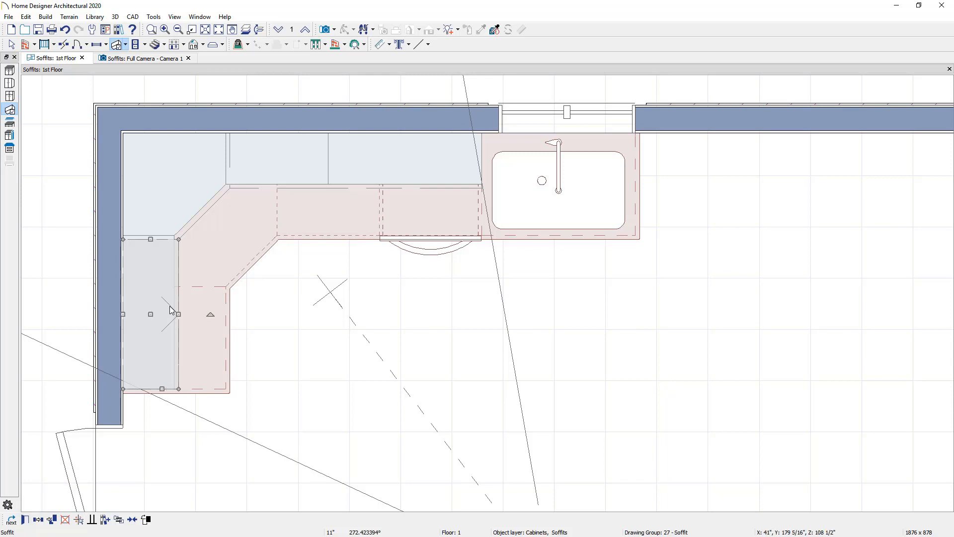
- In the Camera 1 view, try Ignore Room Moldings on all three soffits, and undo the change
left_click(165, 59)
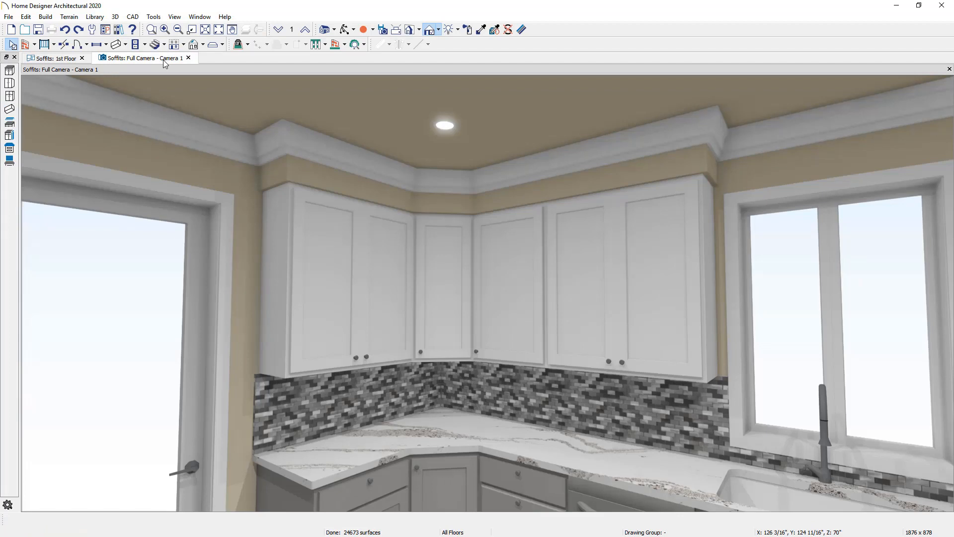
left_click(357, 186)
left_click(440, 197, "shift")
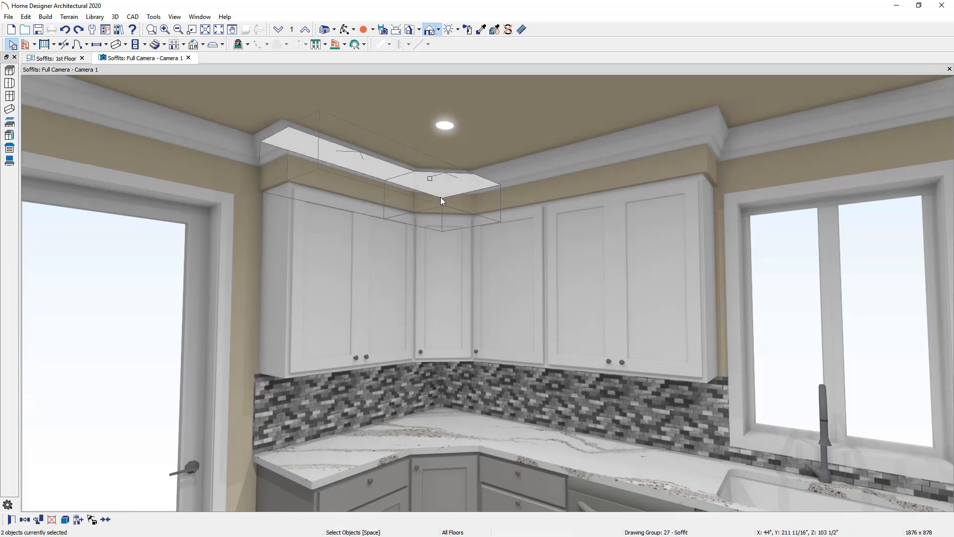
left_click(534, 190, "shift")
key("ctrl+e")
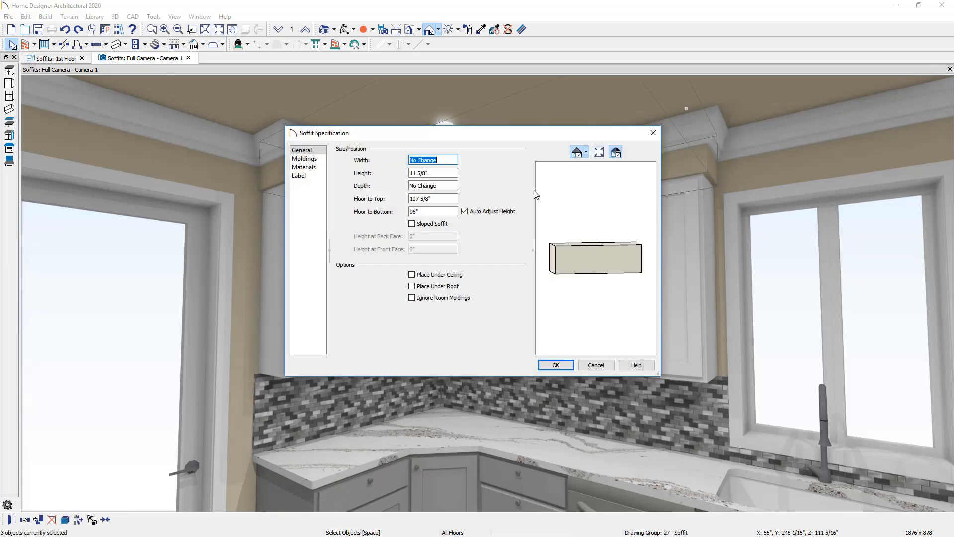
left_click(412, 298)
left_click(556, 365)
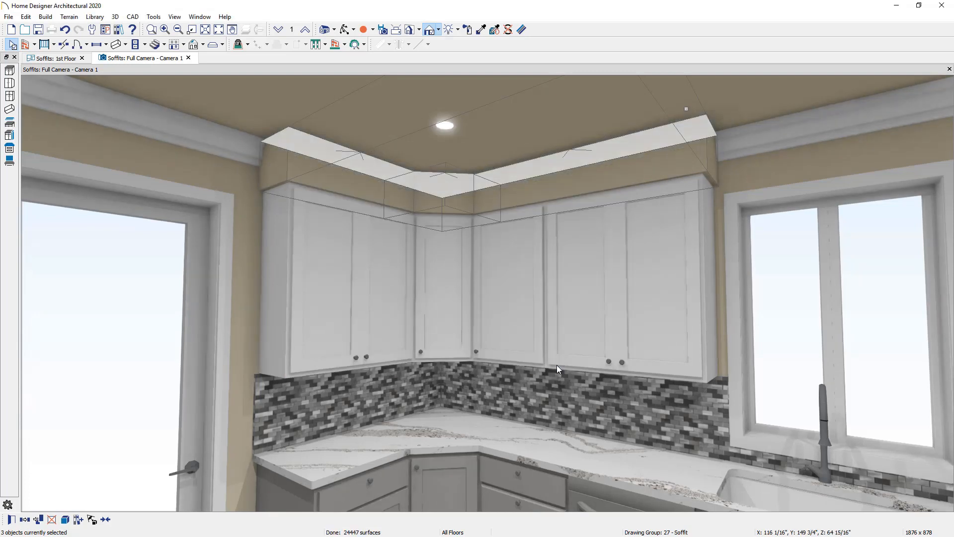
key("Escape")
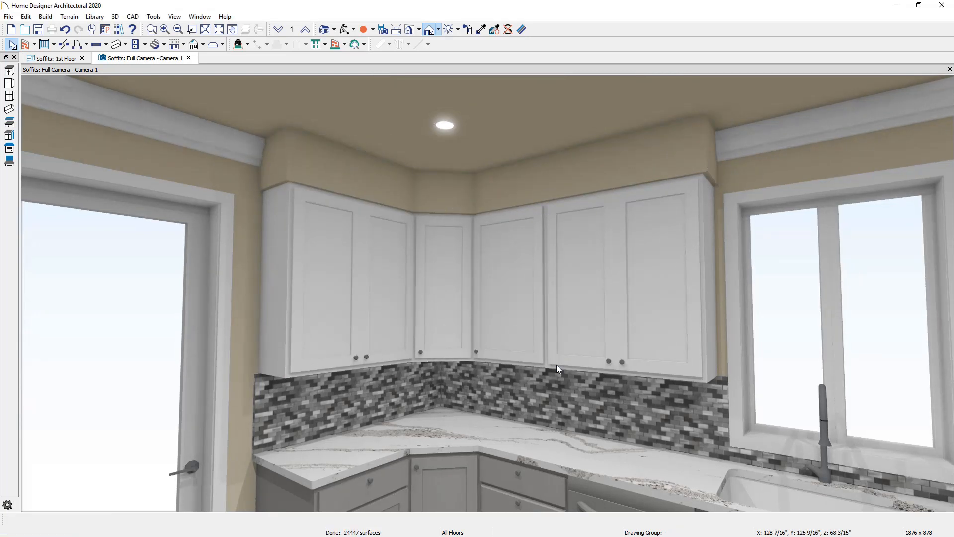
left_click(65, 31)
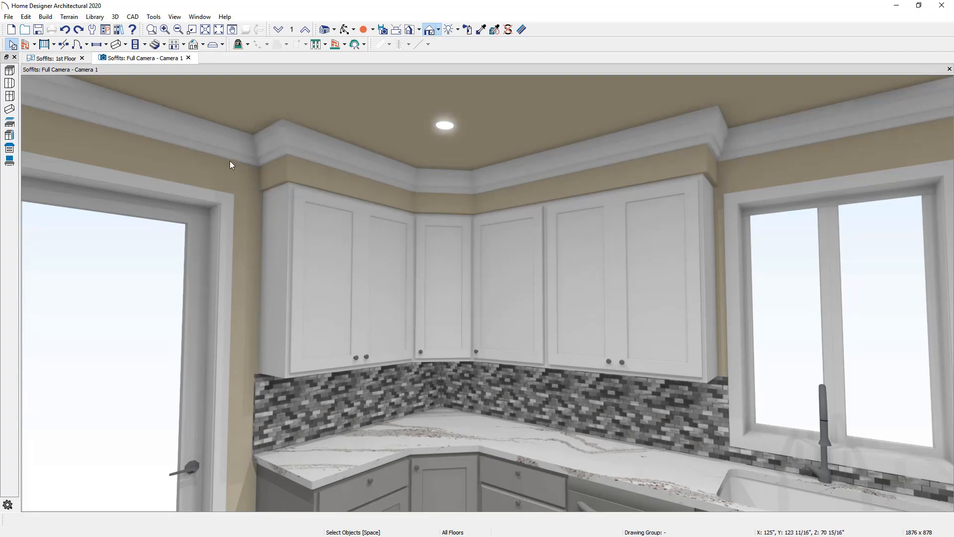
- Review the Soffit default settings, including the Ignore Room Moldings option, and close them
left_click(93, 31)
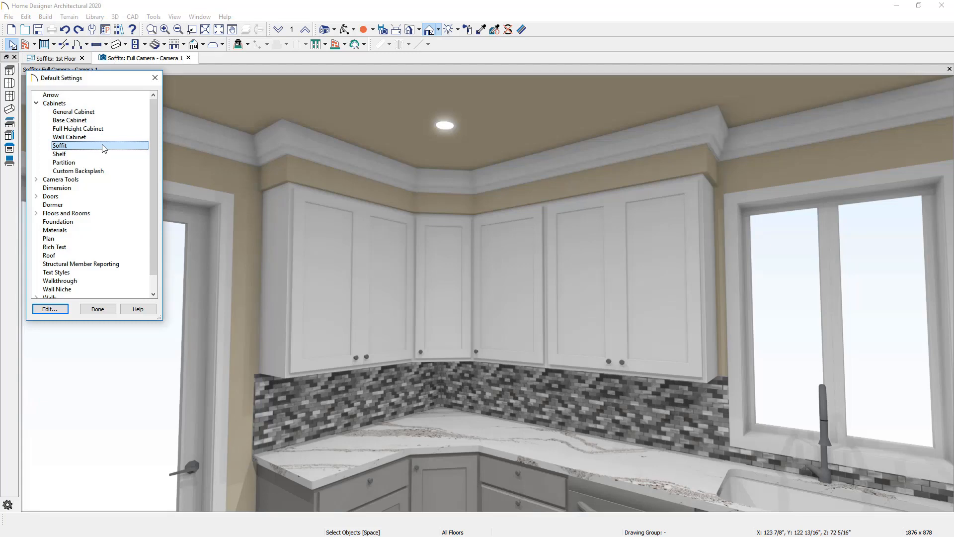
left_click(55, 308)
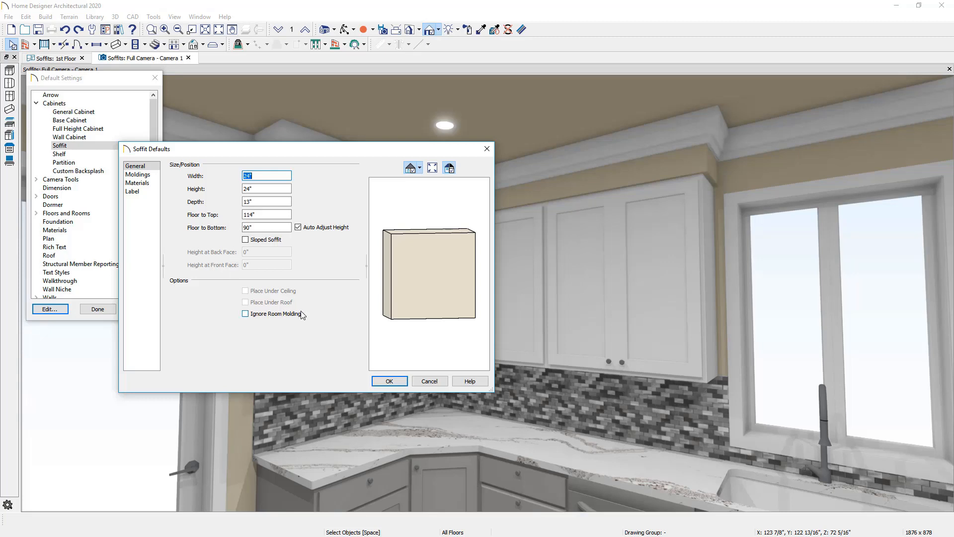
left_click(389, 382)
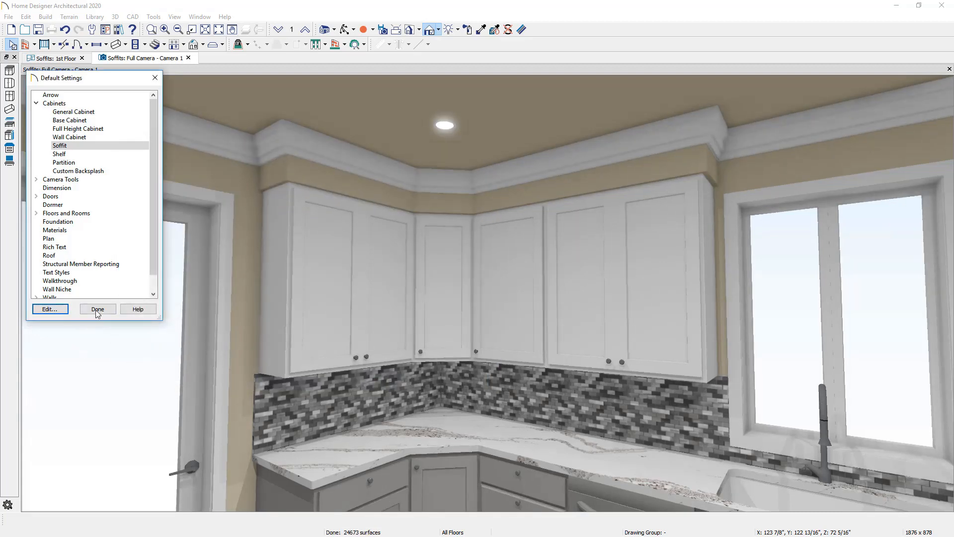
left_click(97, 307)
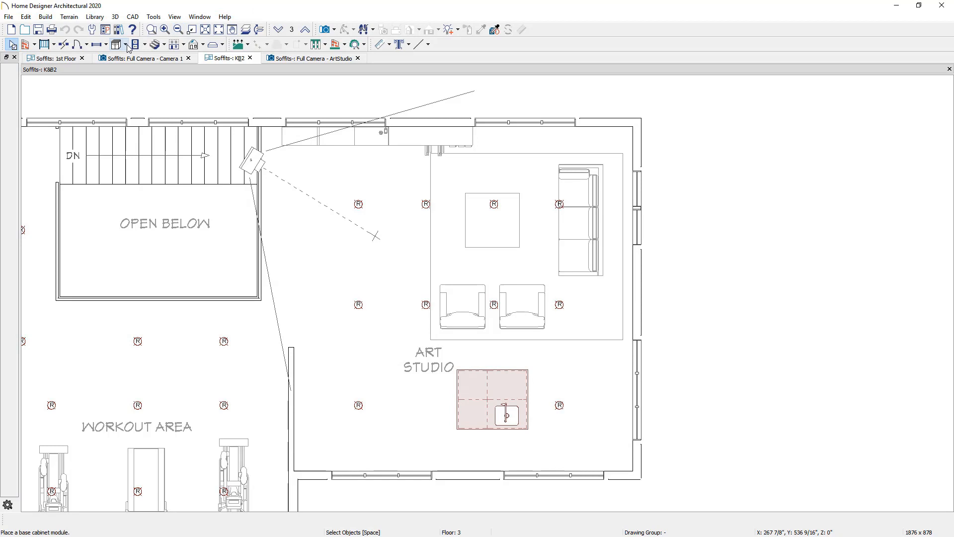
- Set the K&B2 plan's soffit defaults to a width of 8", a height of 6" and a depth of 48"
left_click(93, 31)
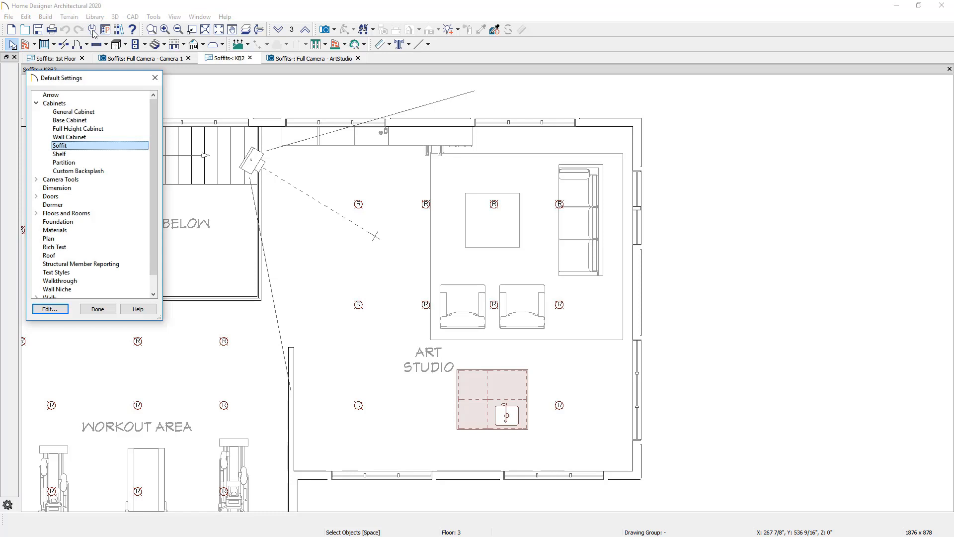
key("Return")
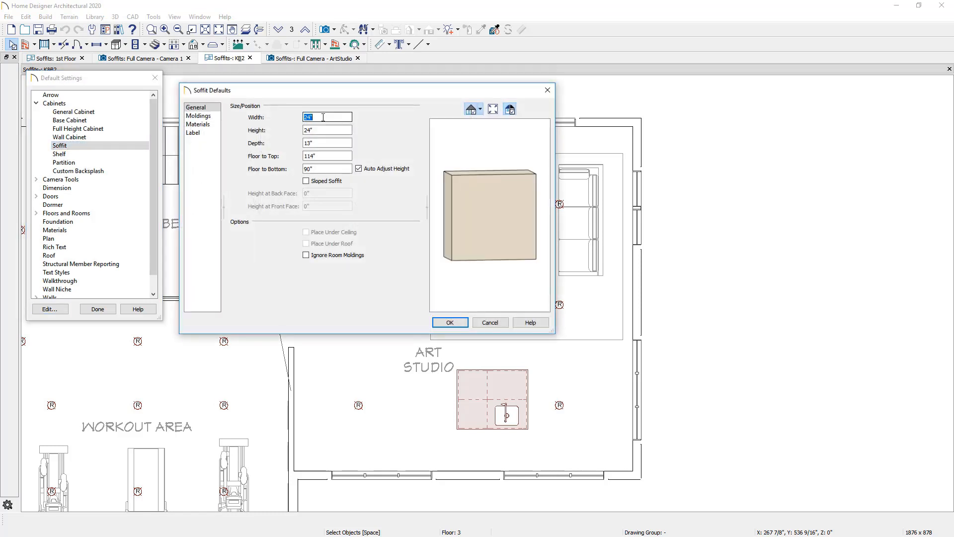
type("8")
key("Tab")
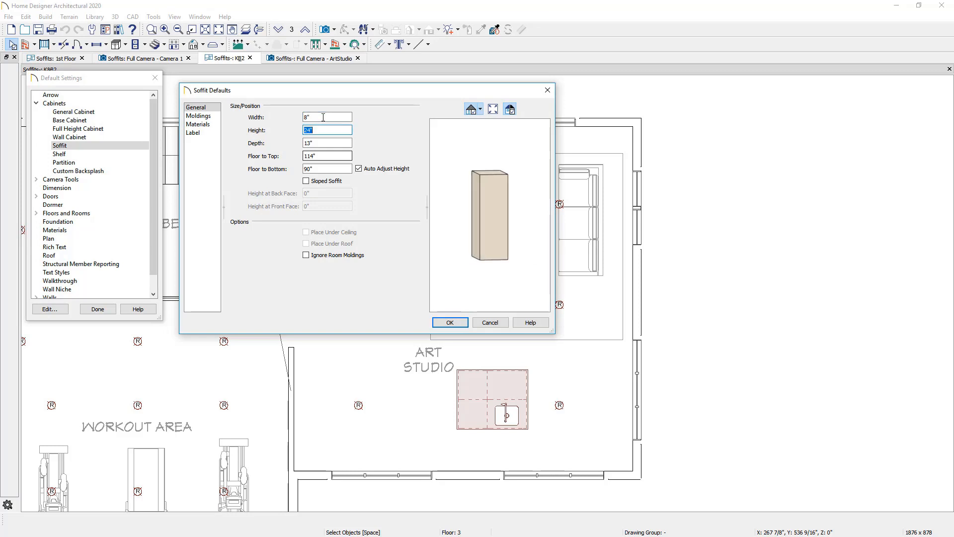
type("6")
key("Tab")
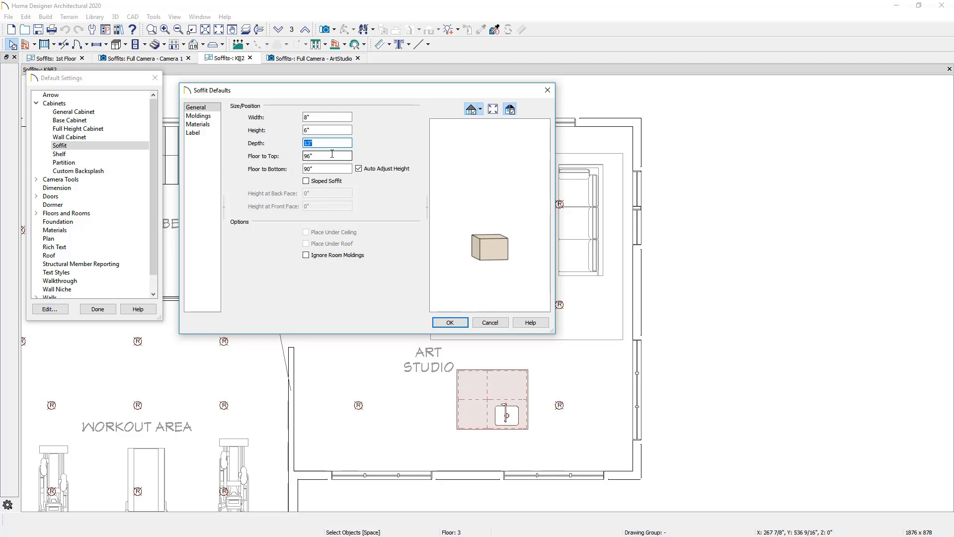
type("48")
left_click(450, 323)
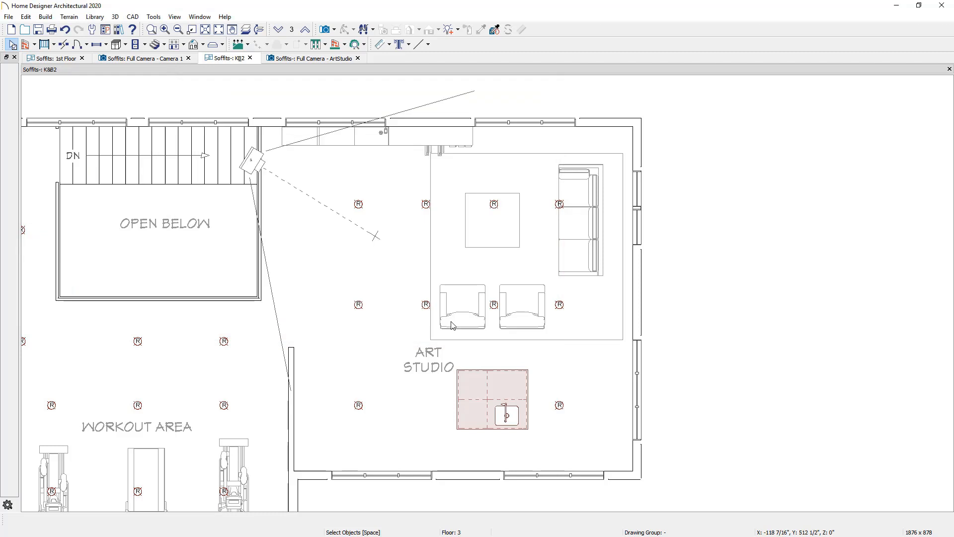
- Place a soffit as a ceiling beam on the Art Studio's window wall and stretch it across the room to the opposite wall
left_click(125, 46)
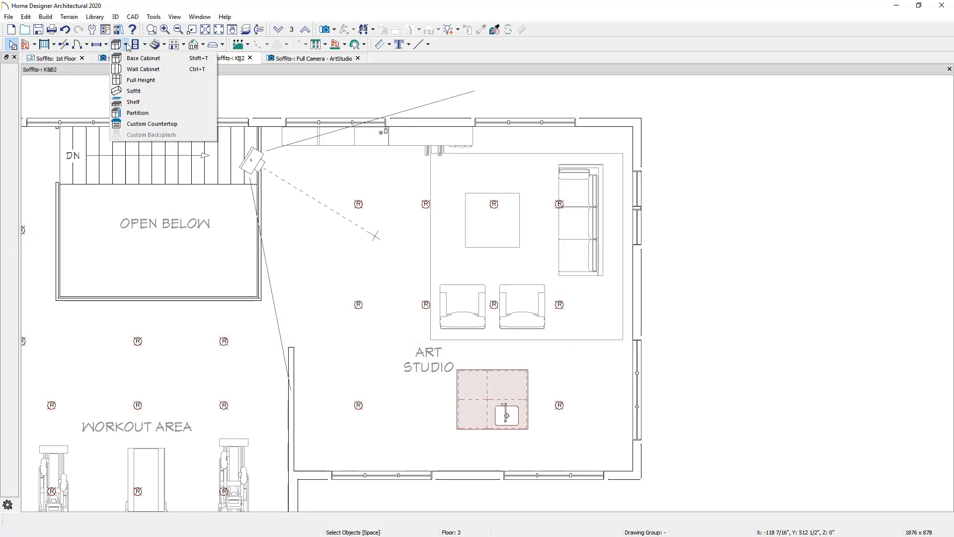
left_click(132, 91)
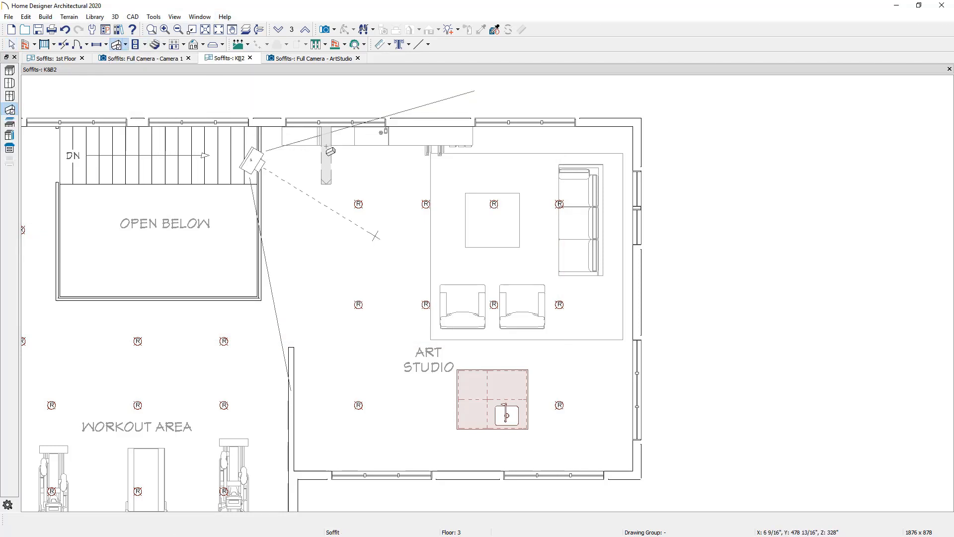
left_click(326, 147)
key("space")
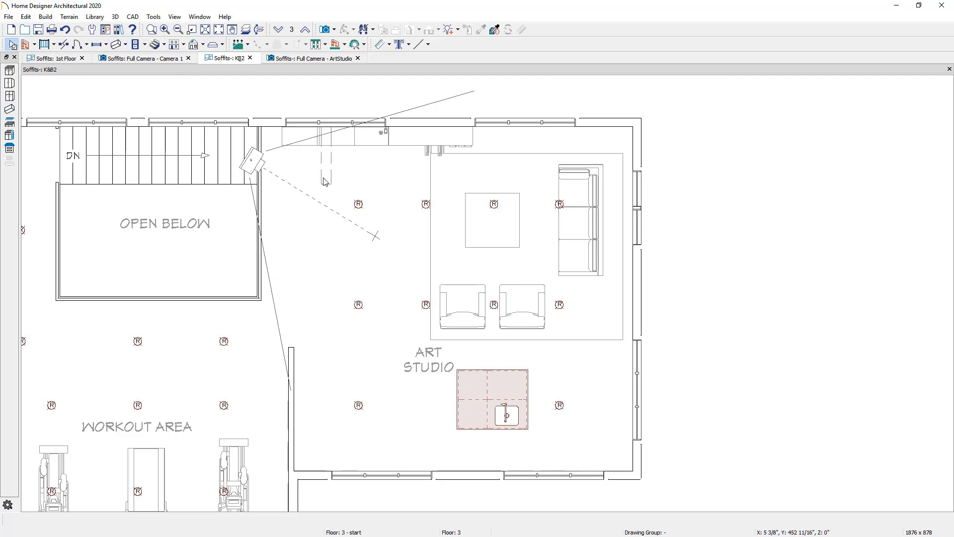
left_click(323, 181)
left_click_drag(324, 183, 341, 468)
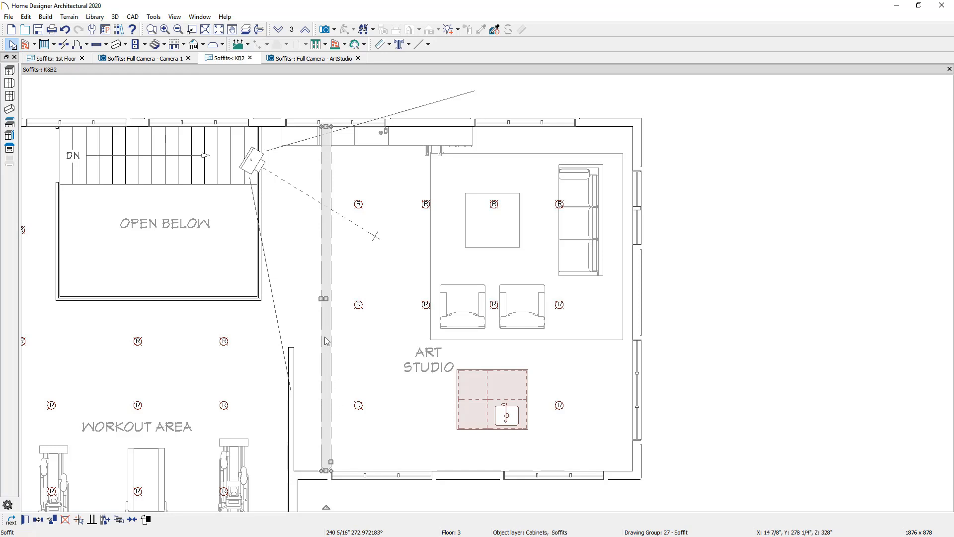
key("Escape")
- In the ArtStudio camera view, set the ceiling beam soffit to Place Under Ceiling
key("ctrl+Tab")
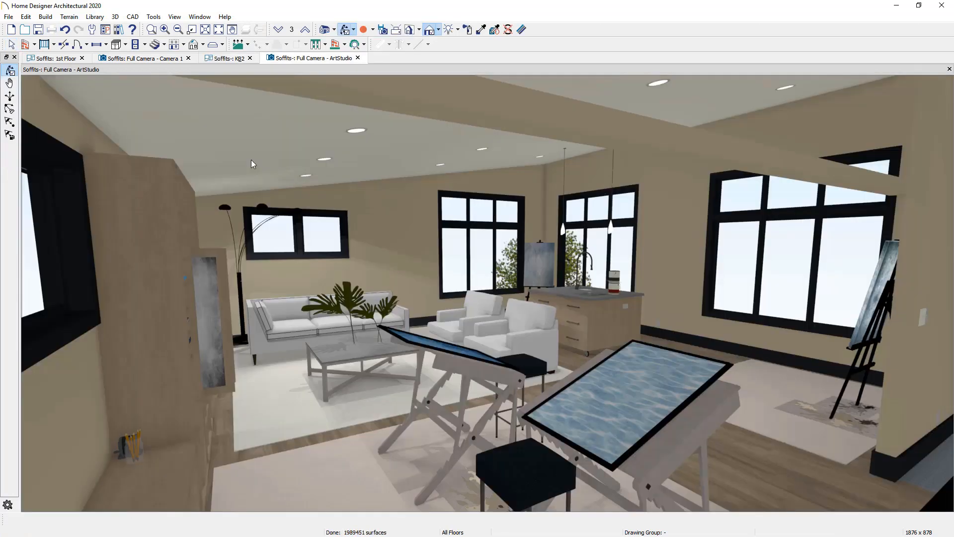
key("space")
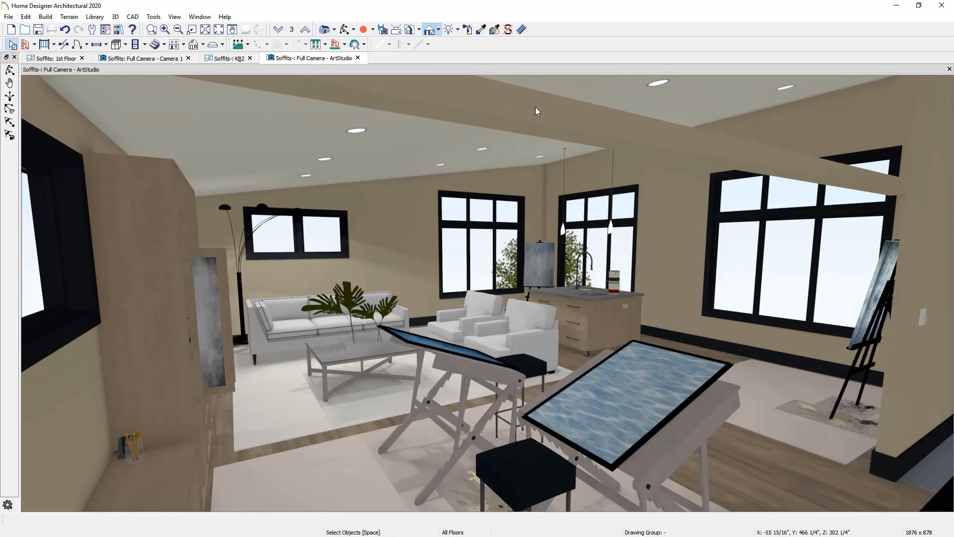
left_click(535, 106)
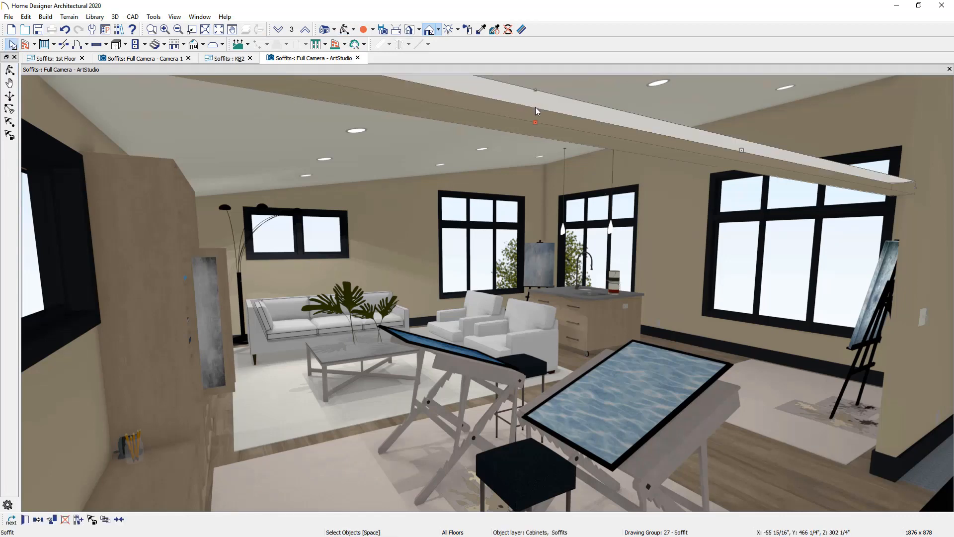
double_click(535, 106)
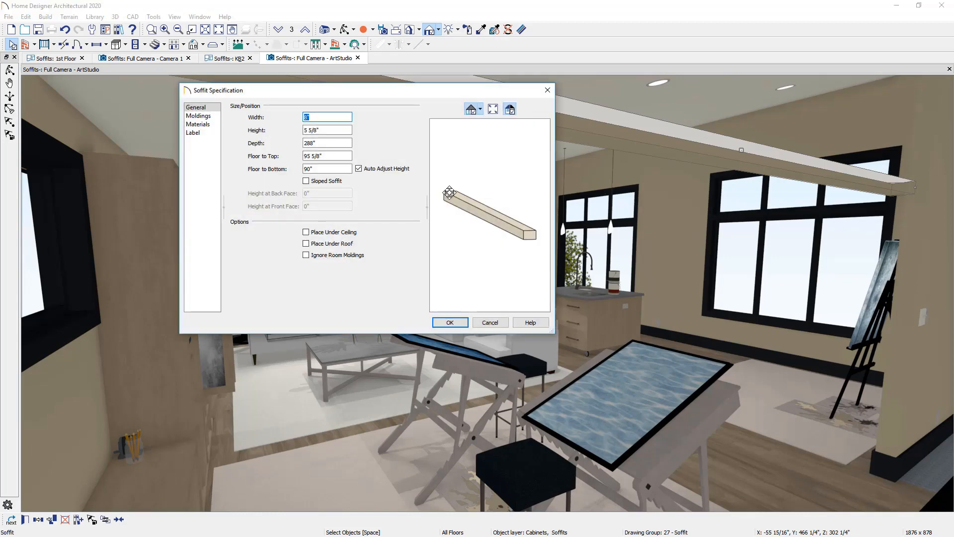
left_click(307, 233)
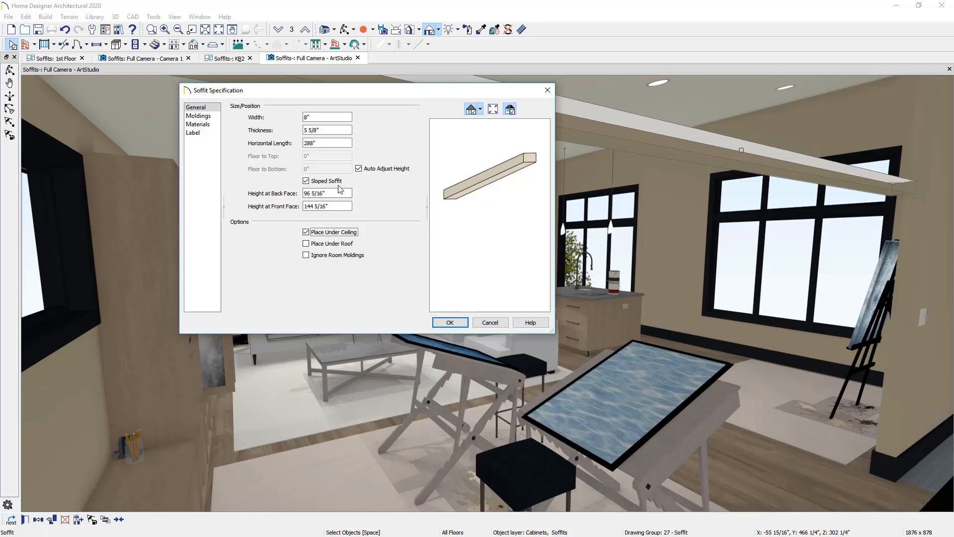
left_click(444, 323)
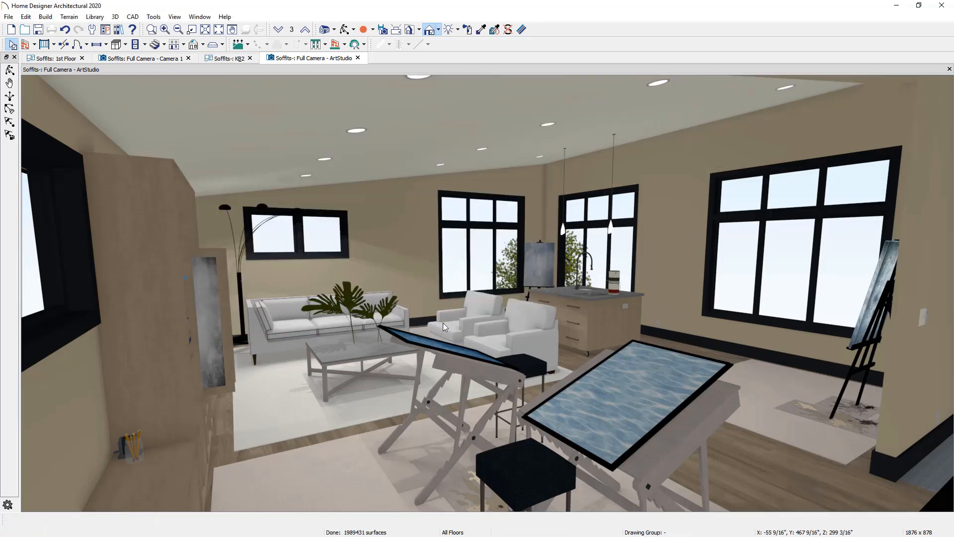
- Pick the Maple - Blonde material from the tall cabinet and apply it to the ceiling beam
middle_click_drag(398, 195, 400, 285)
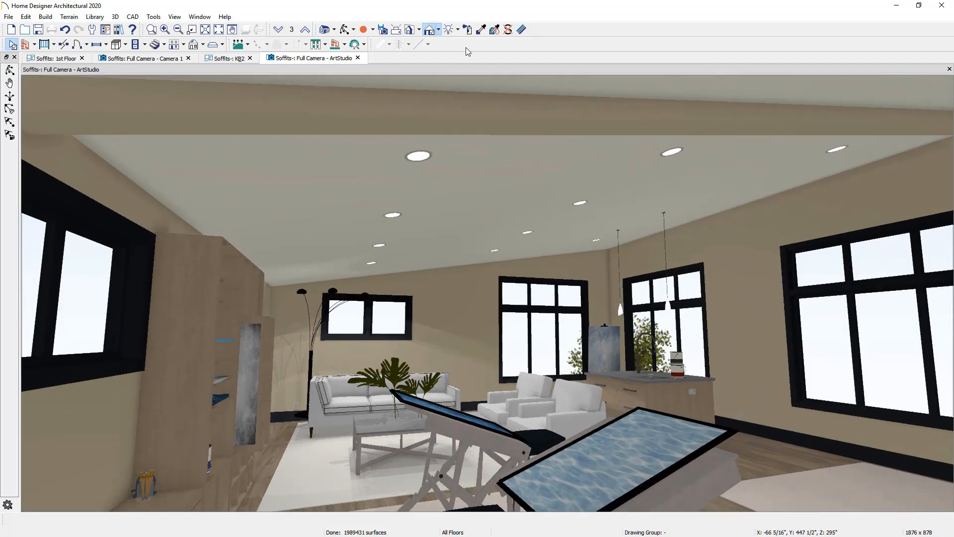
left_click(481, 29)
left_click(220, 256)
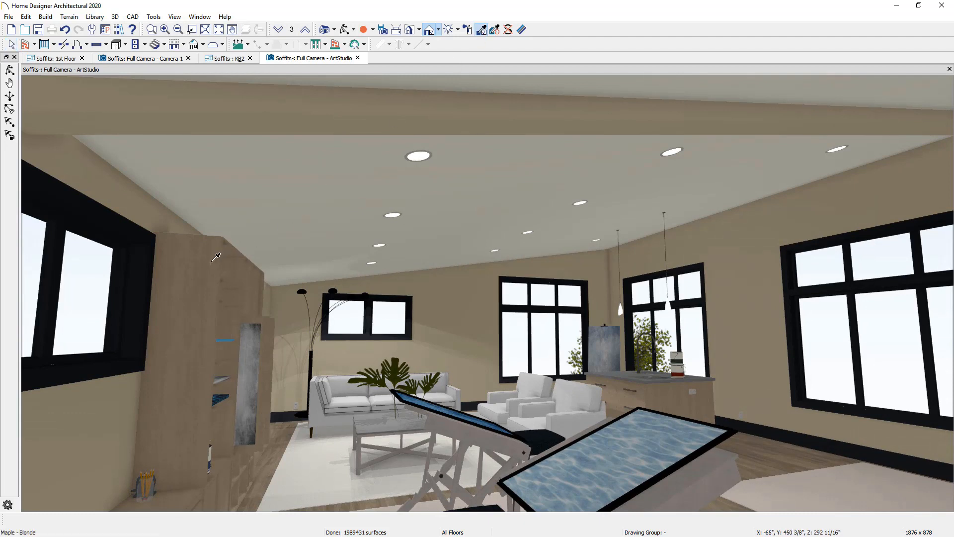
left_click(288, 107)
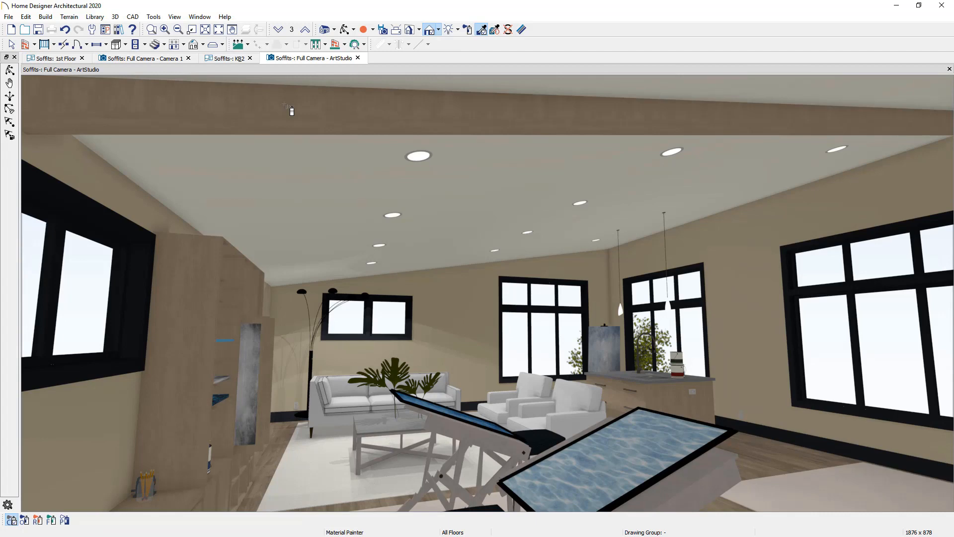
- In the K&B2 plan, place four copies of the beam at roughly even spacing across the Art Studio toward the wall behind the sofa
left_click(233, 58)
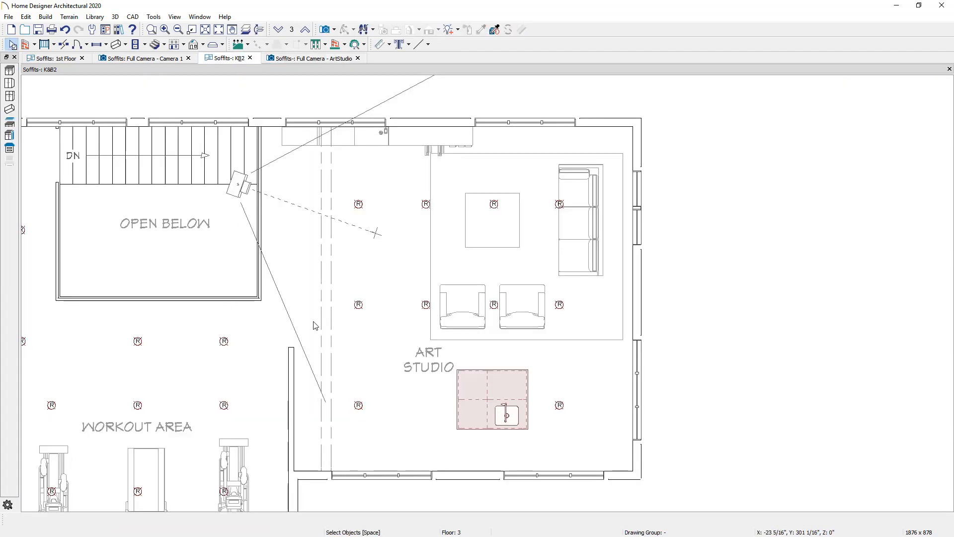
left_click(326, 312)
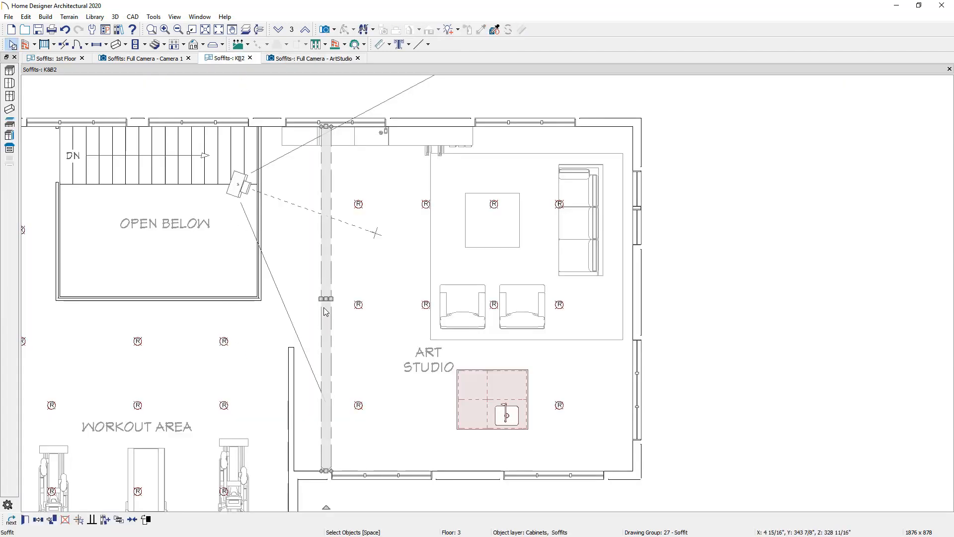
left_click(39, 520)
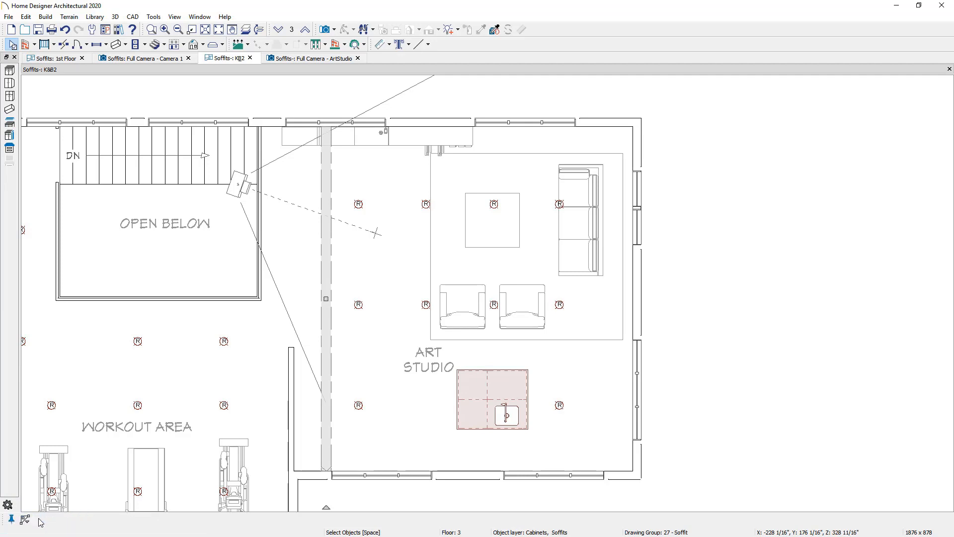
left_click(11, 521)
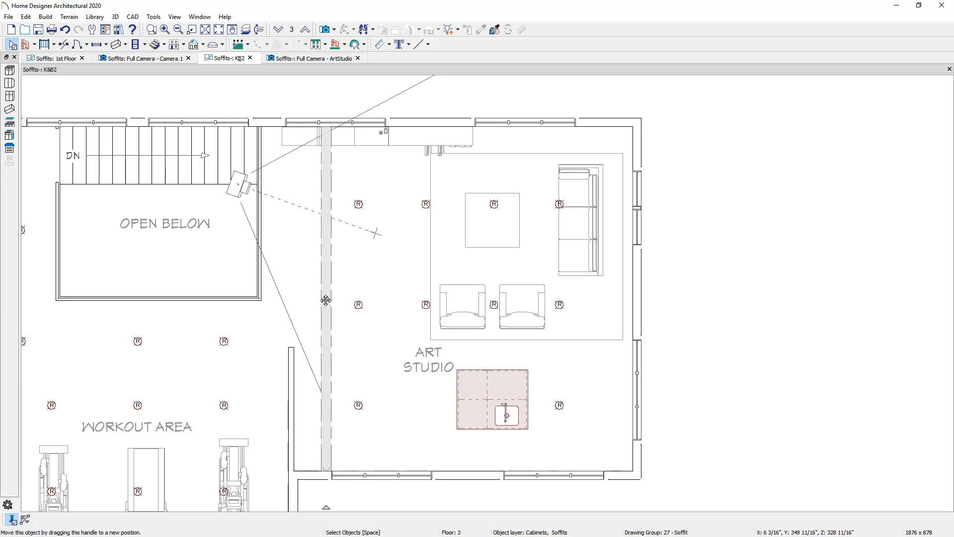
left_click_drag(326, 300, 597, 294)
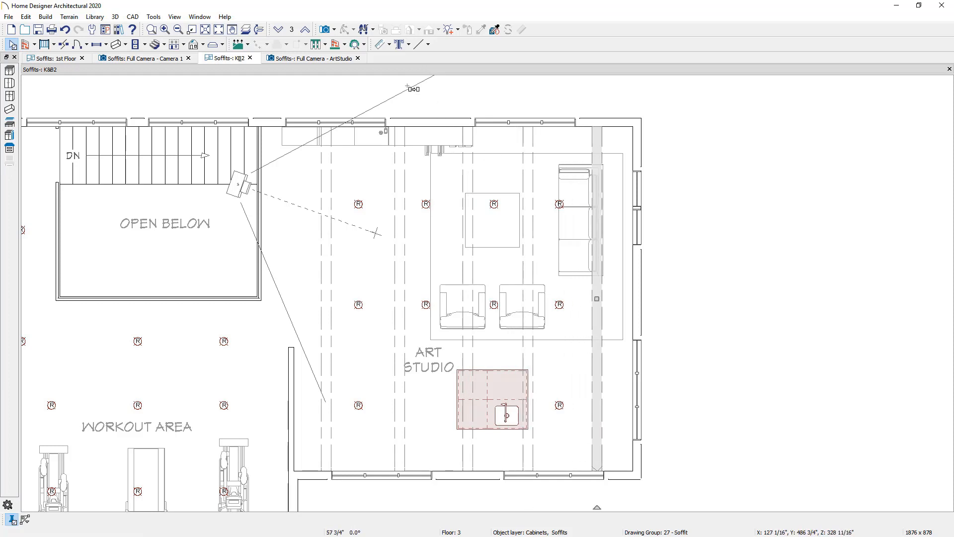
- In the ArtStudio camera view, open the farthest beam's specification and consult the Help page for the Soffit Specification dialog
left_click(337, 59)
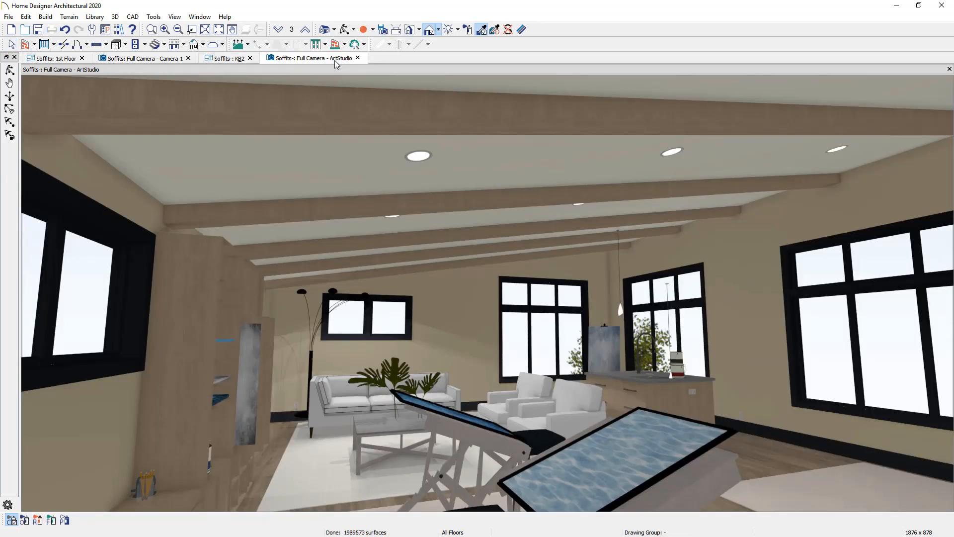
double_click(270, 301)
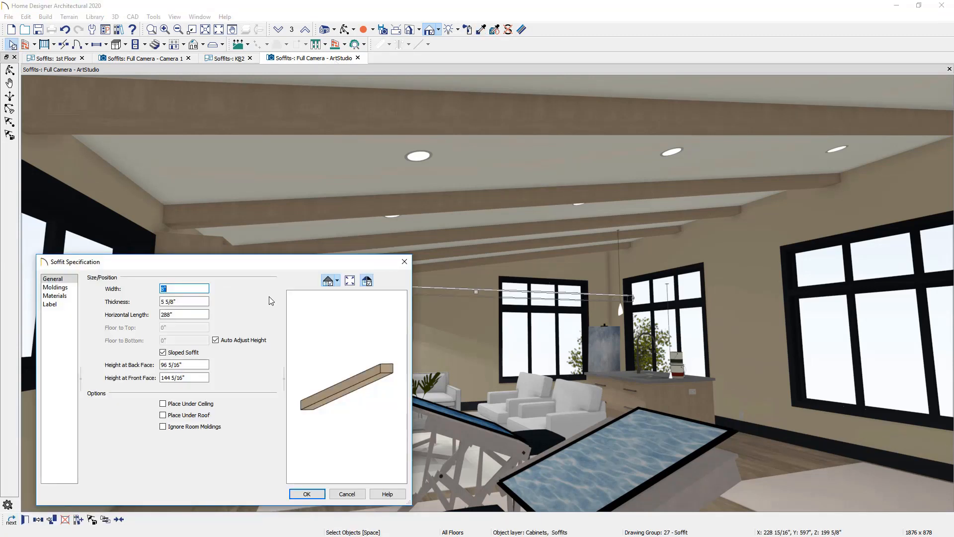
left_click(387, 493)
scroll(380, 363, "down", 3)
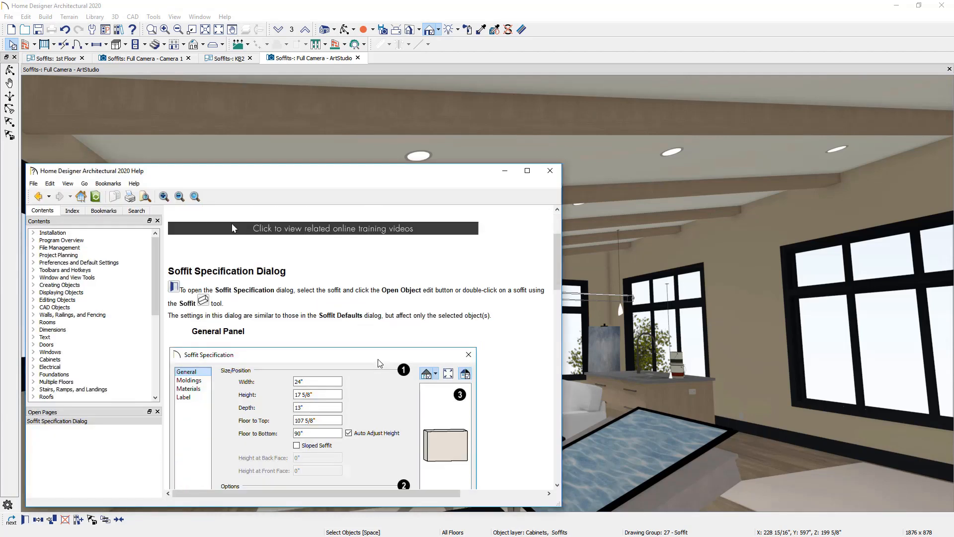